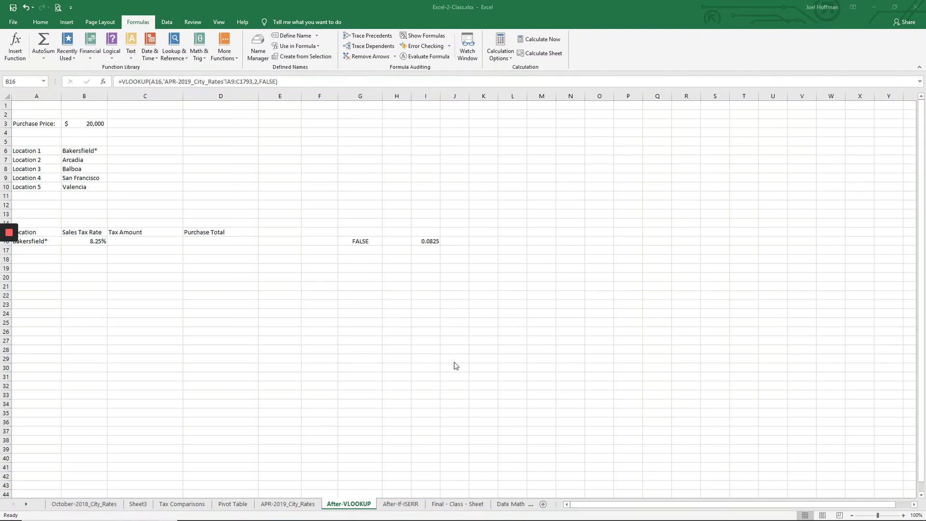
- Change B6 from Bakersfield* to Bakersfield and see B16's VLOOKUP return #N/A, with I16 showing OOPS!
click(428, 242)
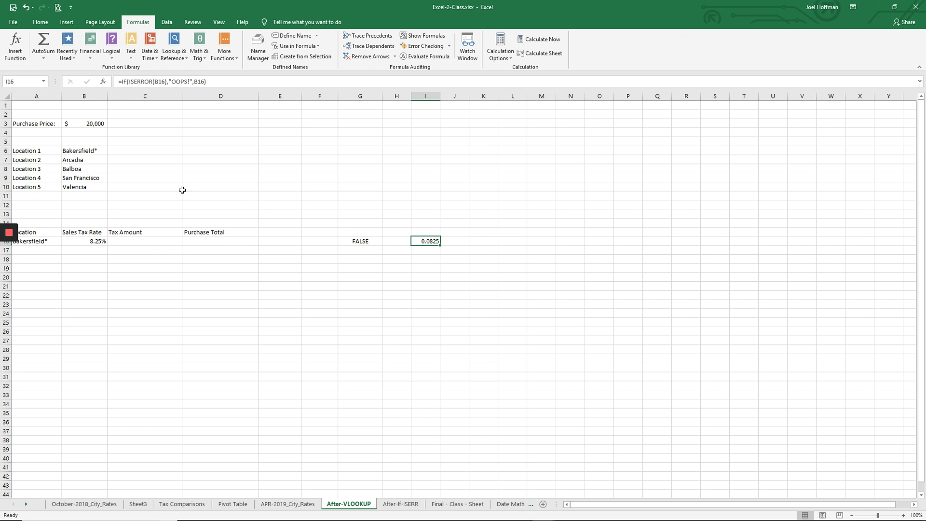
click(88, 149)
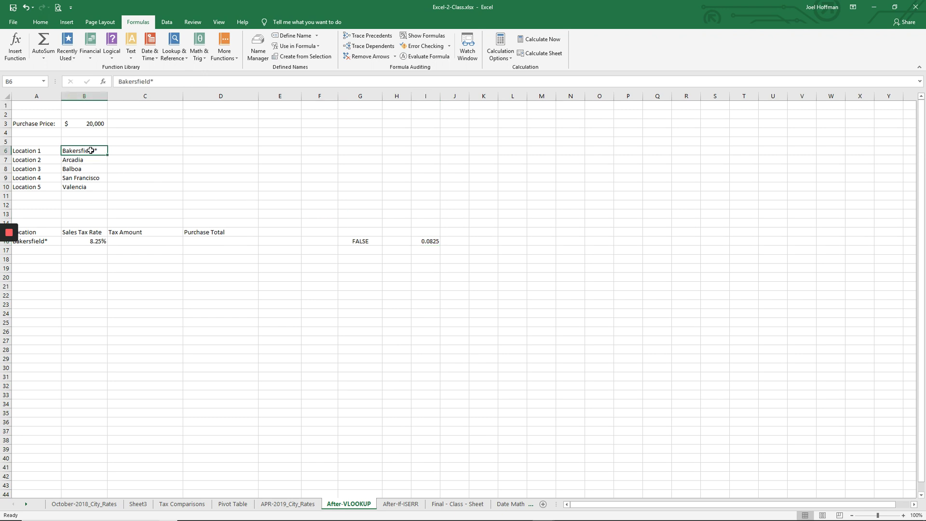
click(163, 83)
key(BackSpace)
key(Return)
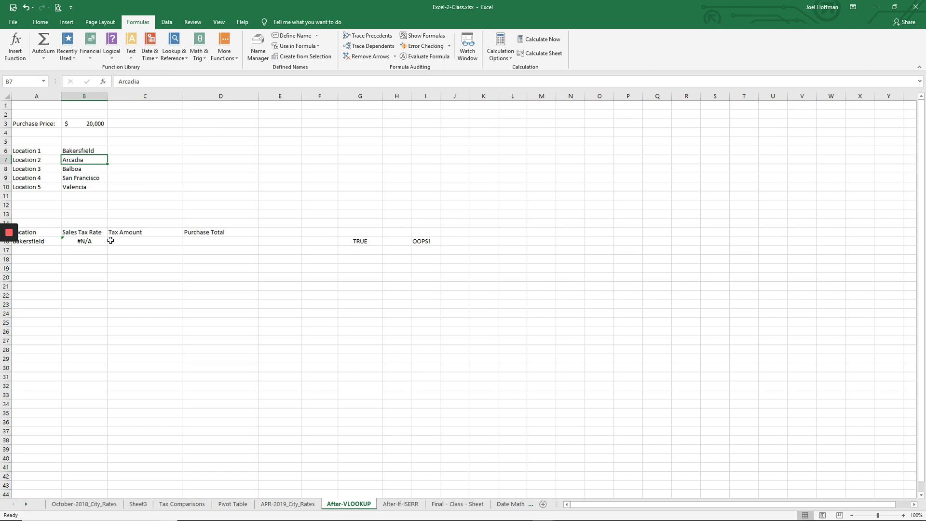
click(77, 241)
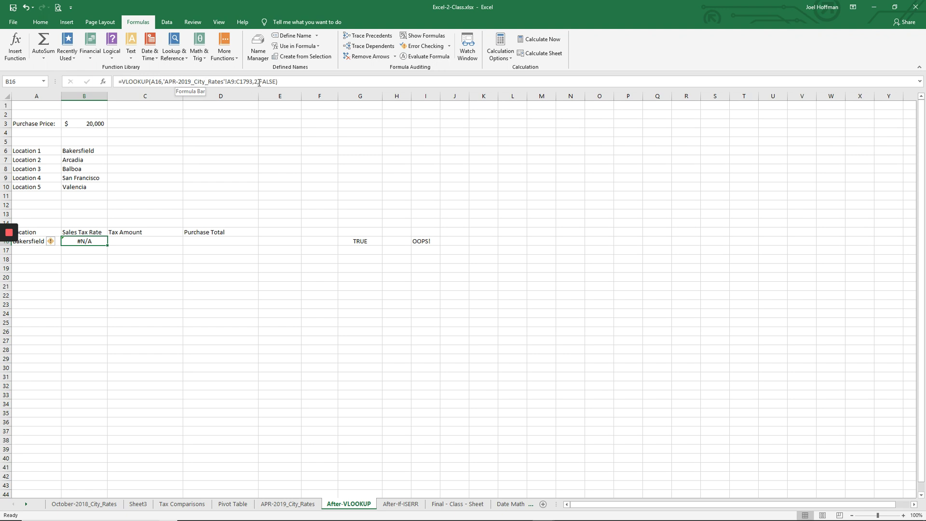
- Change B16's VLOOKUP lookup range from A9:C1793 to the absolute $A$9:$C$1793
click(232, 82)
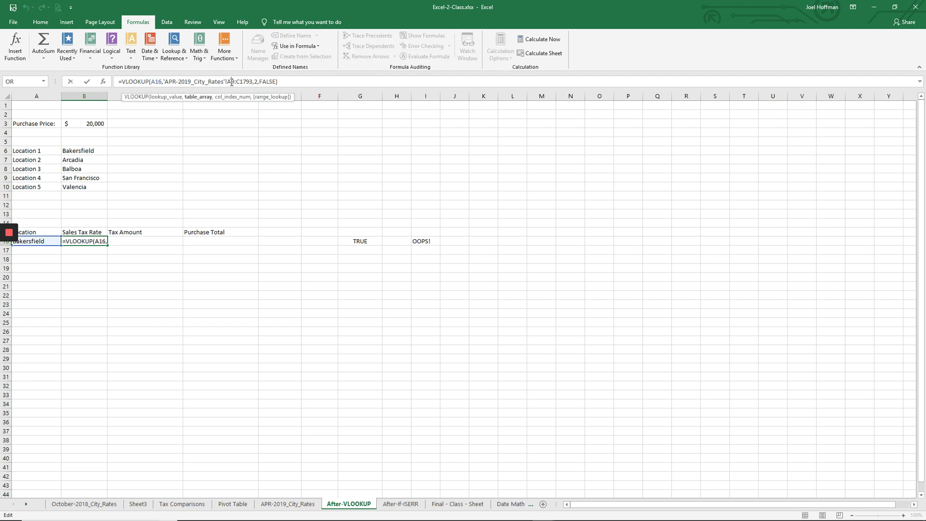
key(F4)
click(254, 82)
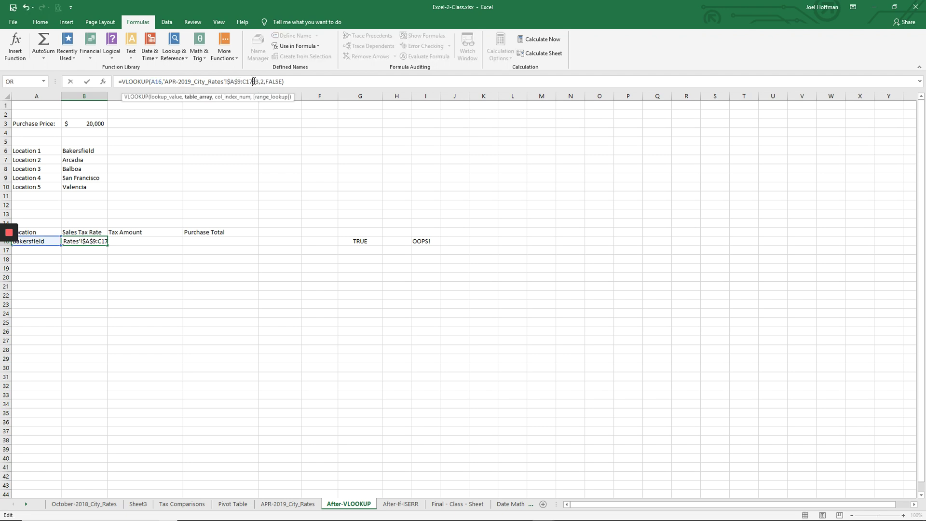
key(F4)
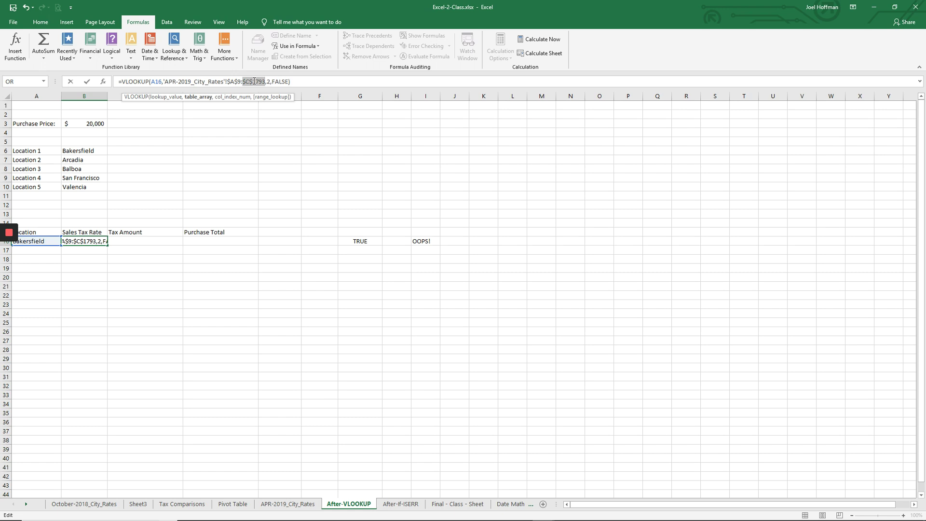
click(299, 82)
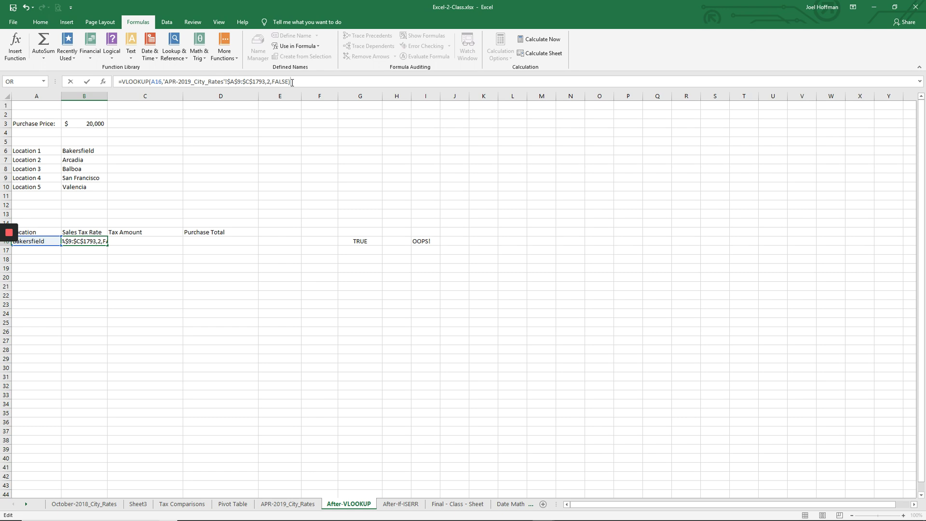
drag(291, 82, 126, 80)
key(ctrl+c)
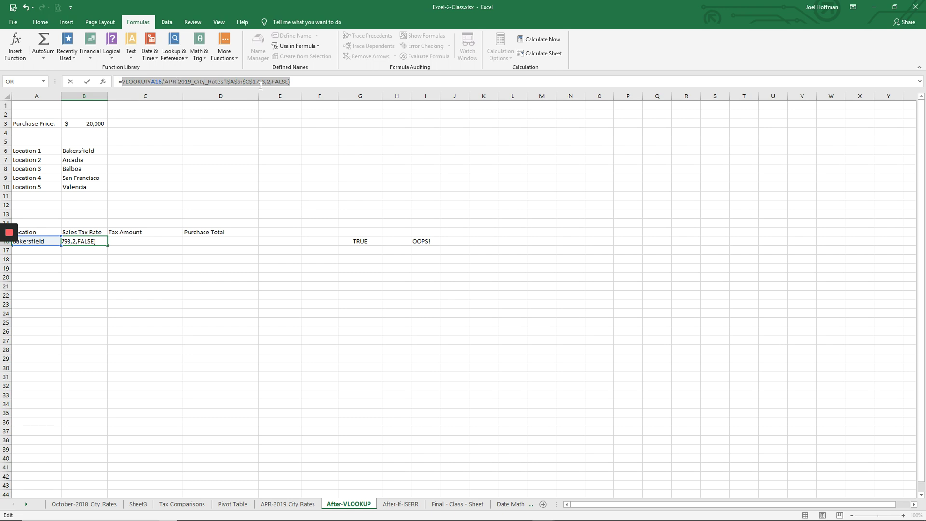
click(299, 82)
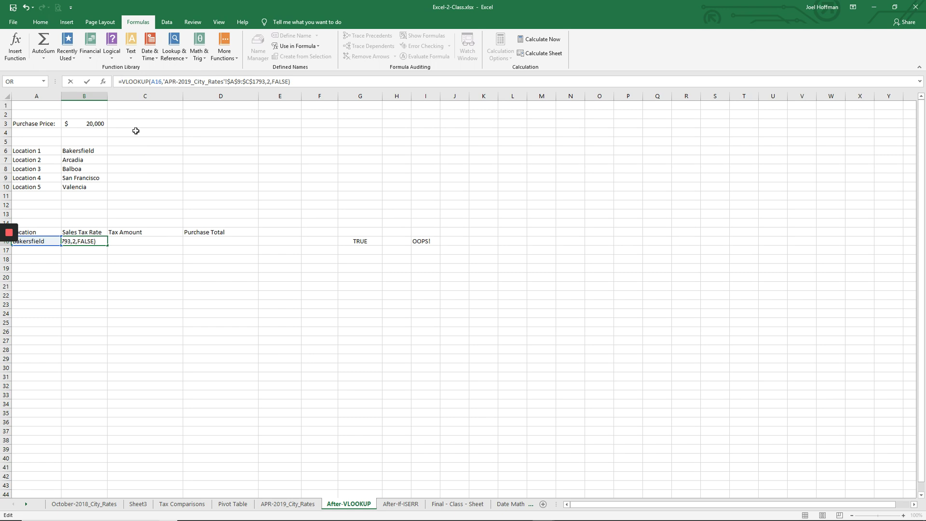
- Insert IF(ISERROR( before B16's VLOOKUP and add a closing parenthesis after FALSE)
key(Home)
key(Right)
text(IF)
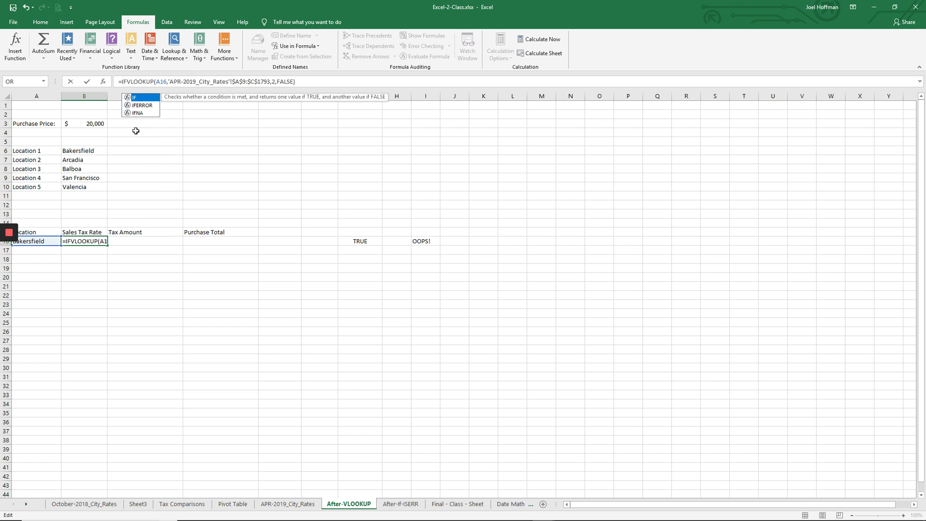
text(()
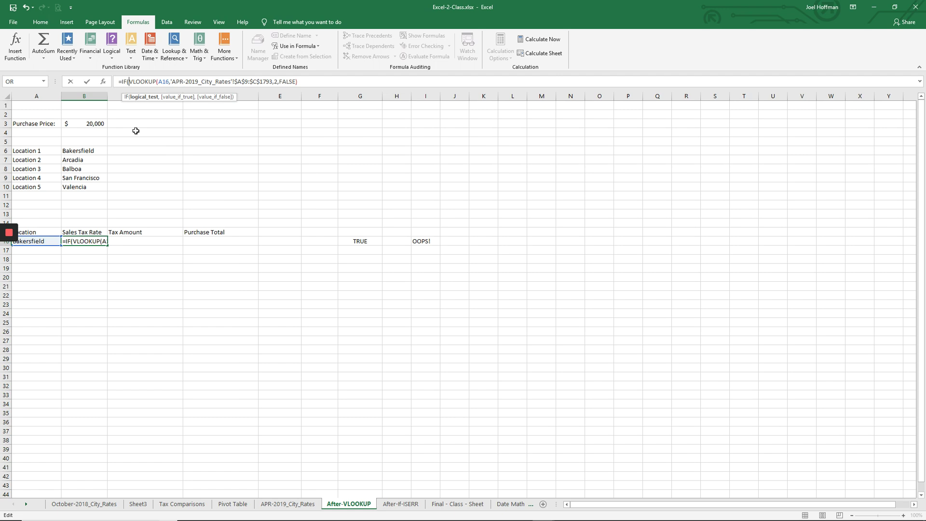
text(ISERRO)
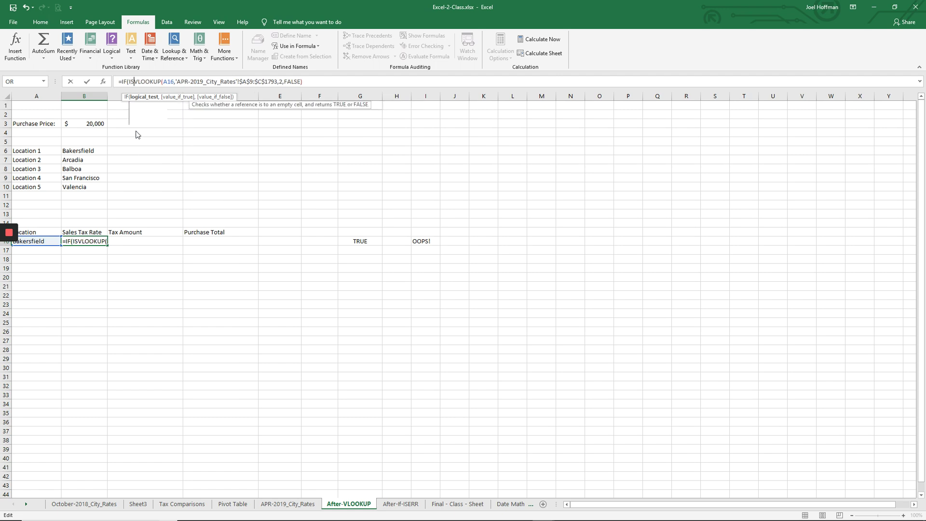
text(R)
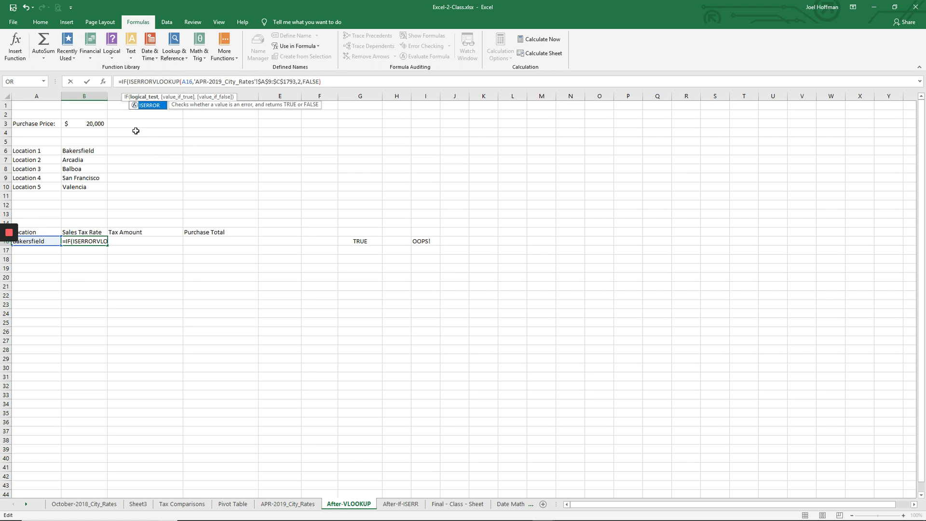
text(()
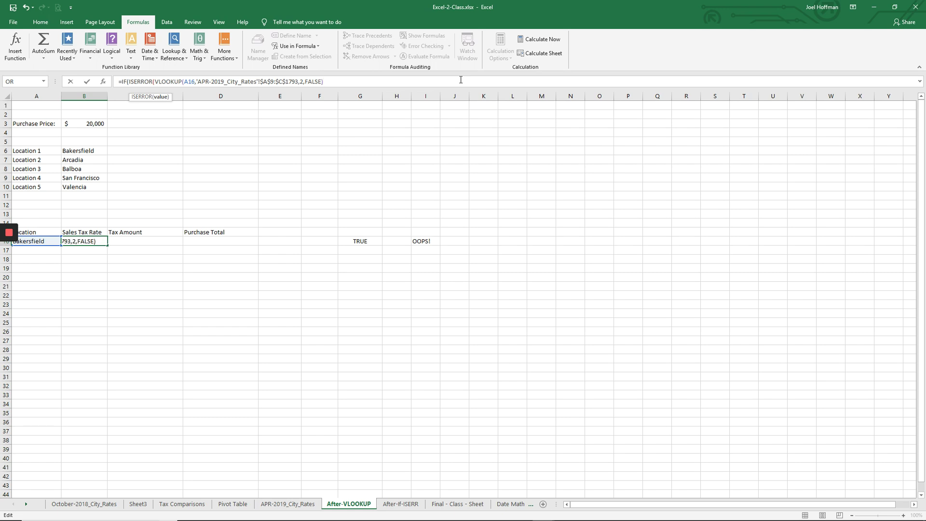
text())
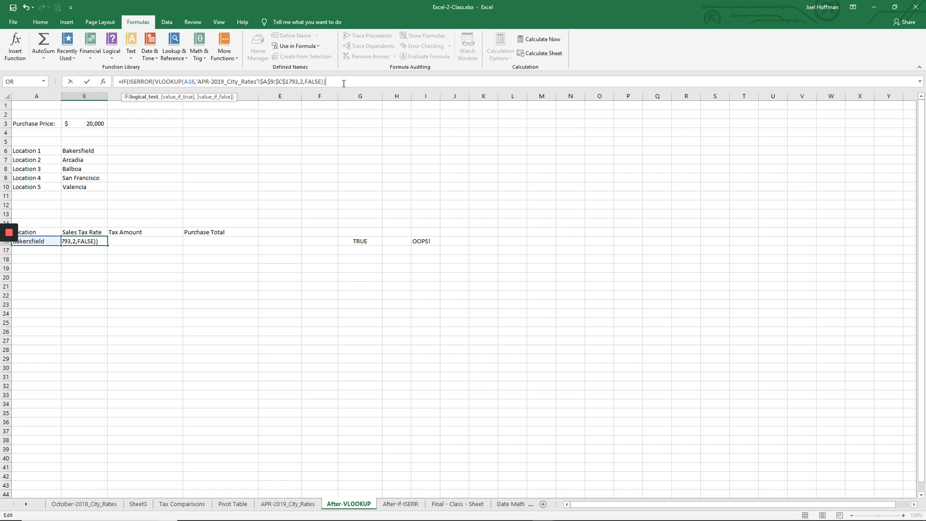
- Add a pasted copy of the VLOOKUP as the IF's next argument, with lookup value A16&"*"
text(,)
key(ctrl+v)
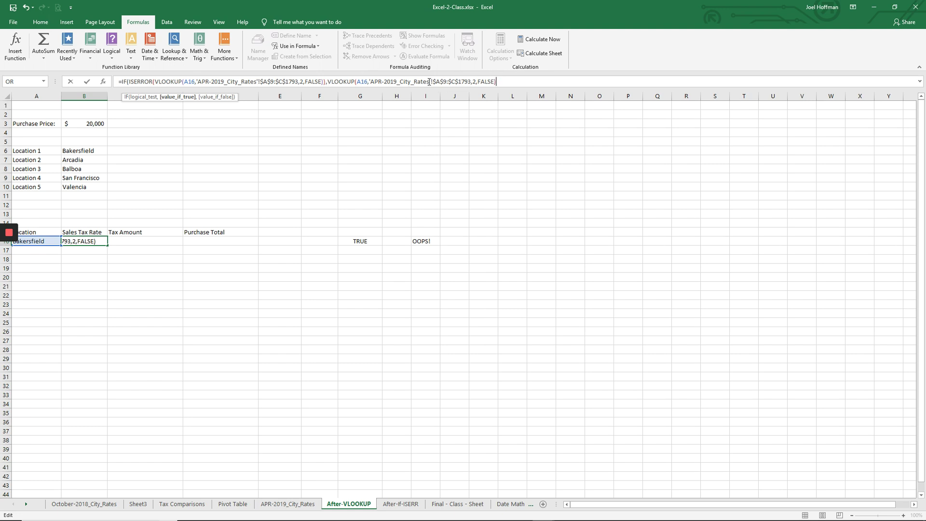
click(367, 81)
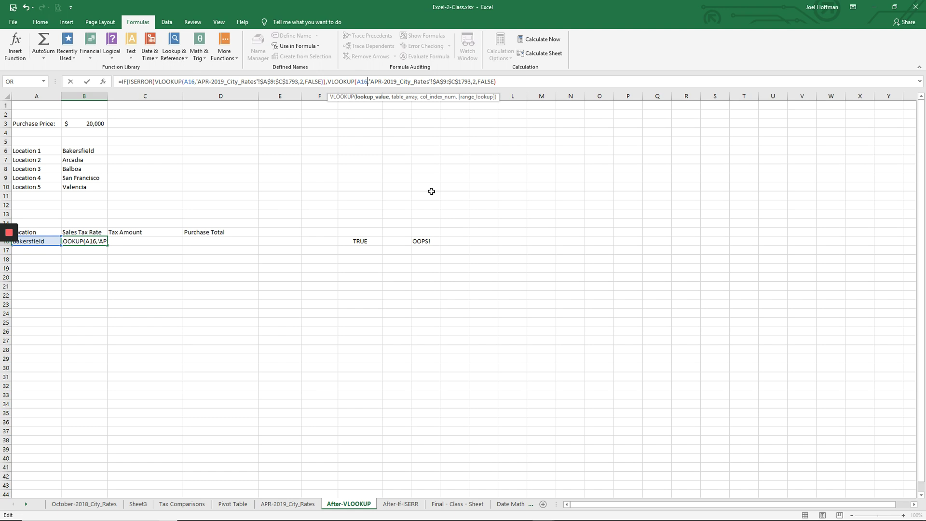
text(&)
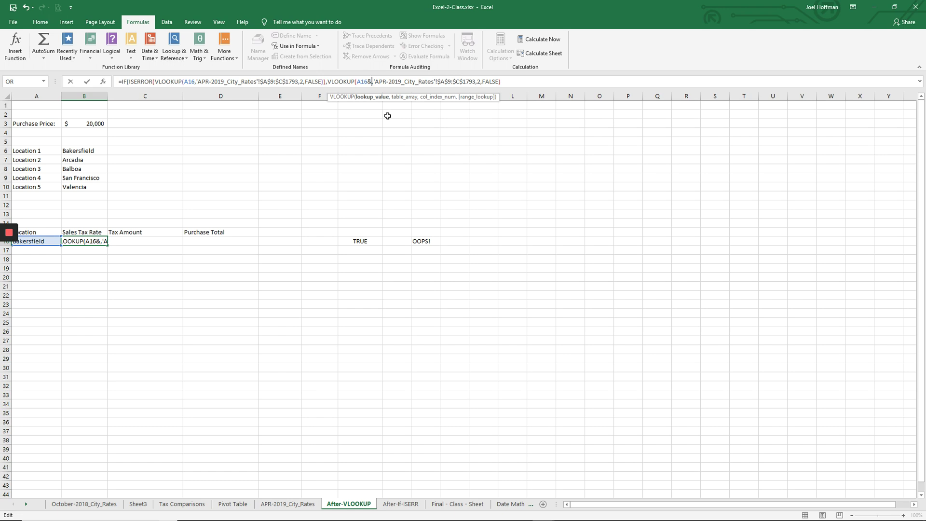
text(")
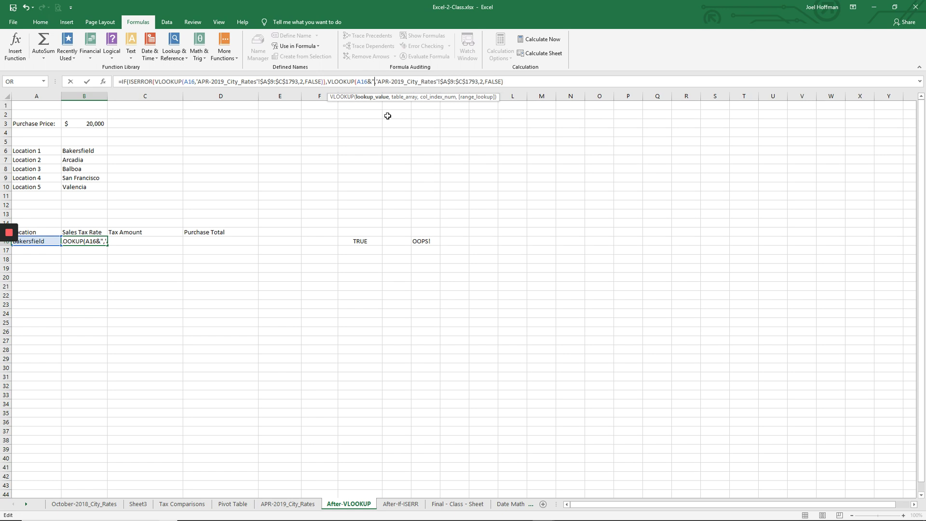
text(*)
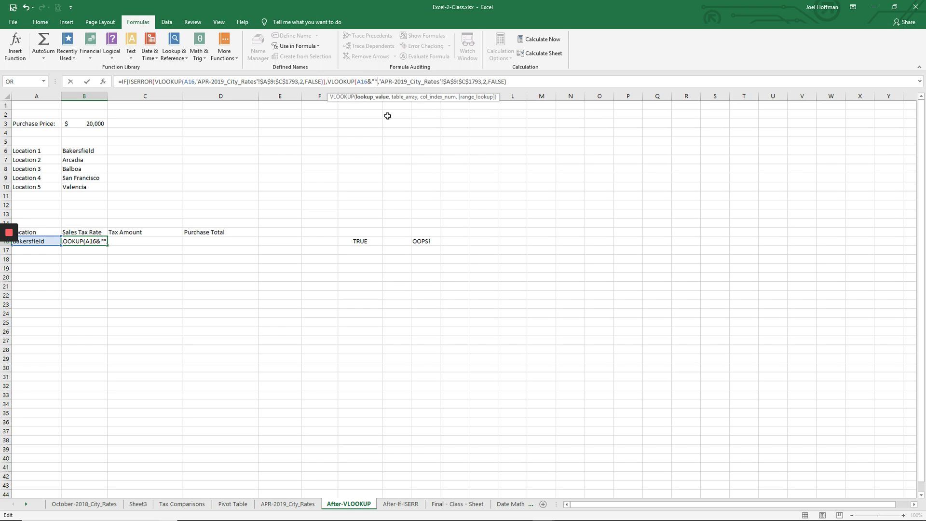
text(")
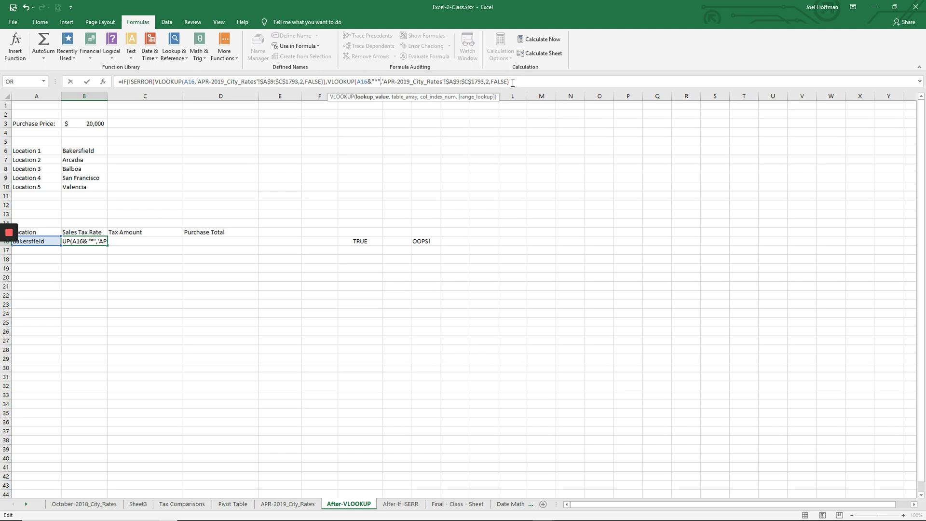
- Append the plain VLOOKUP(A16,…) as the last argument and enter the formula, returning 8.25%
click(513, 82)
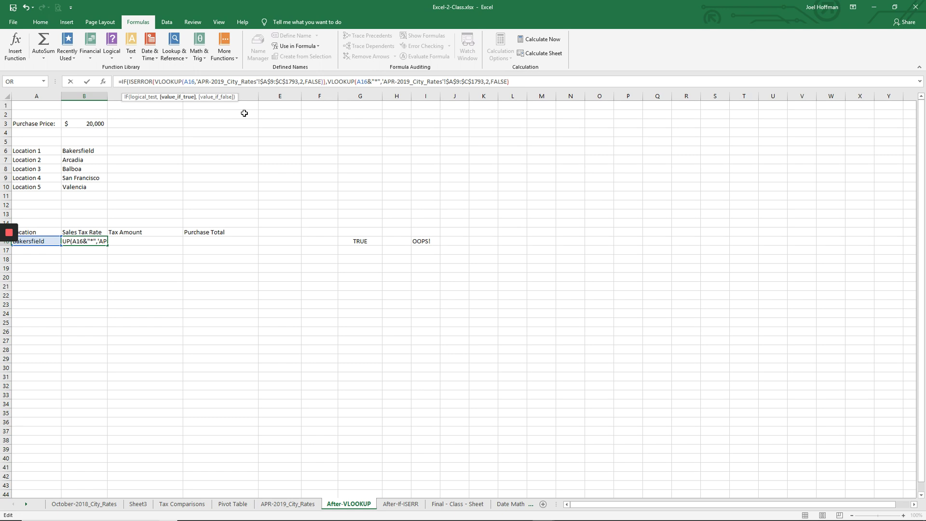
text(,)
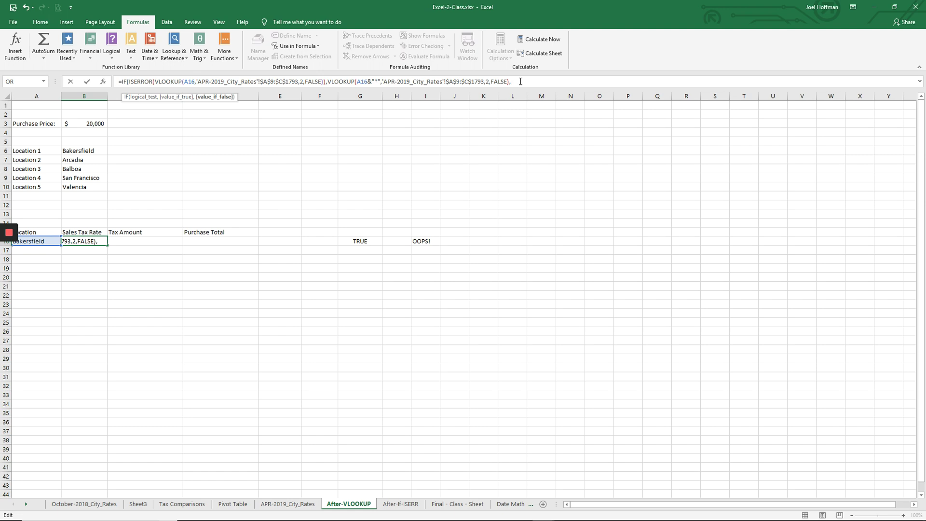
key(ctrl+v)
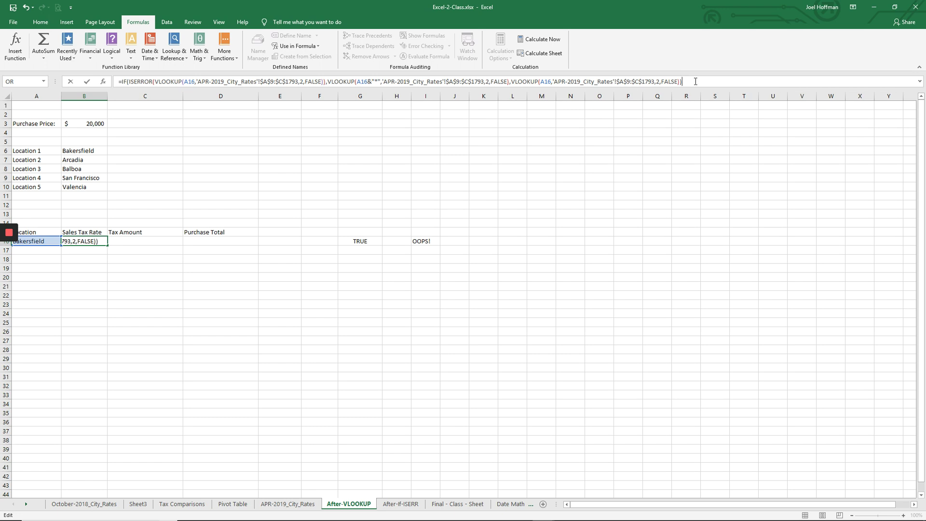
key(Return)
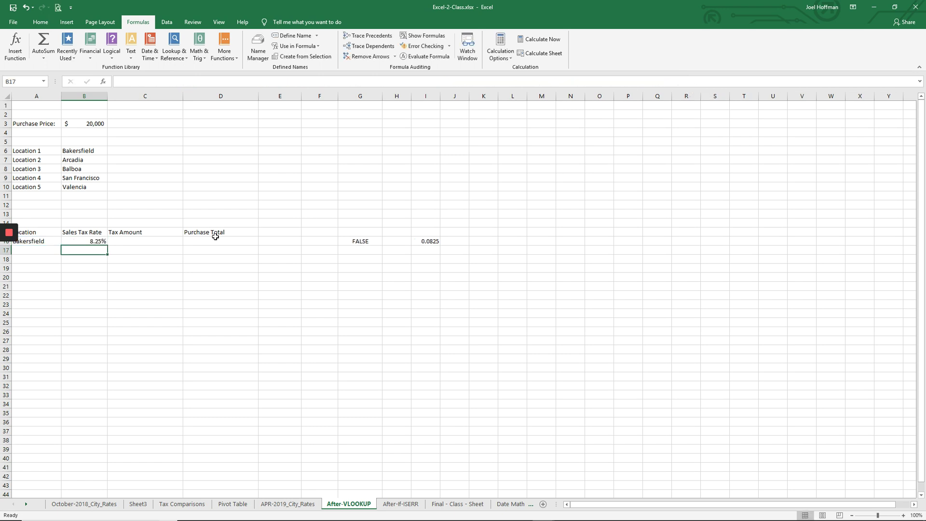
- Change B6 to Bakersfield* and confirm B16 still shows 8.25%
click(89, 244)
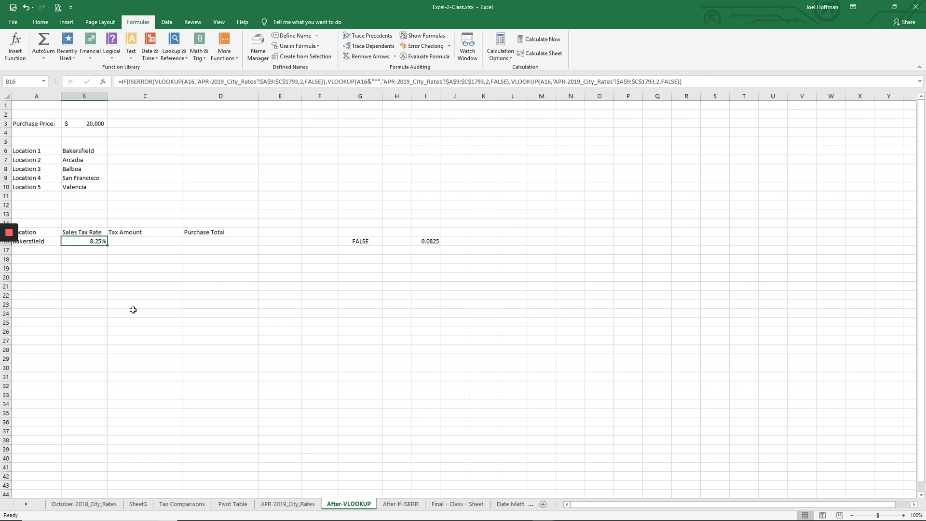
click(40, 242)
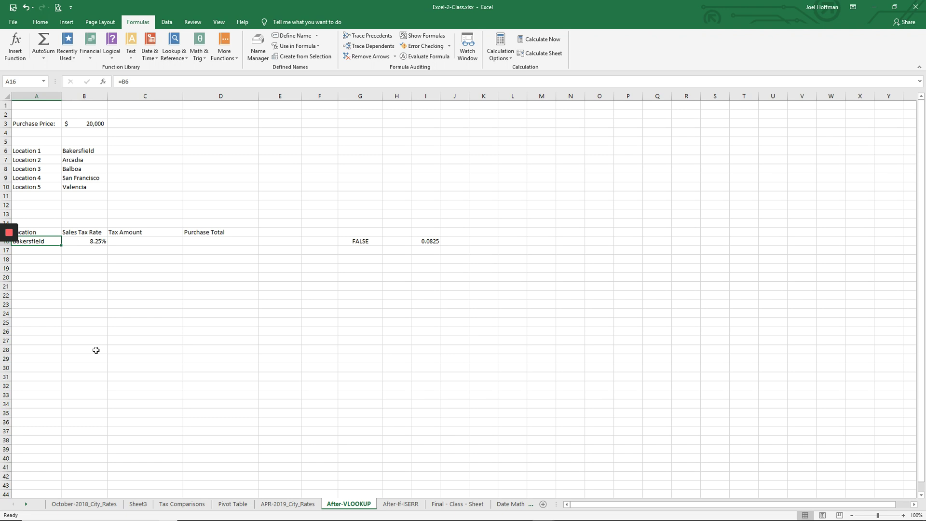
click(88, 151)
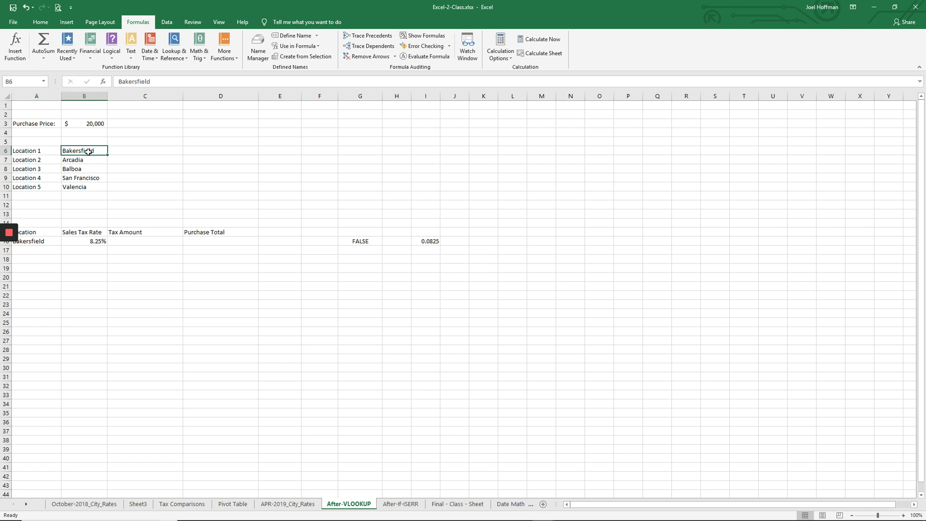
click(161, 81)
text(*)
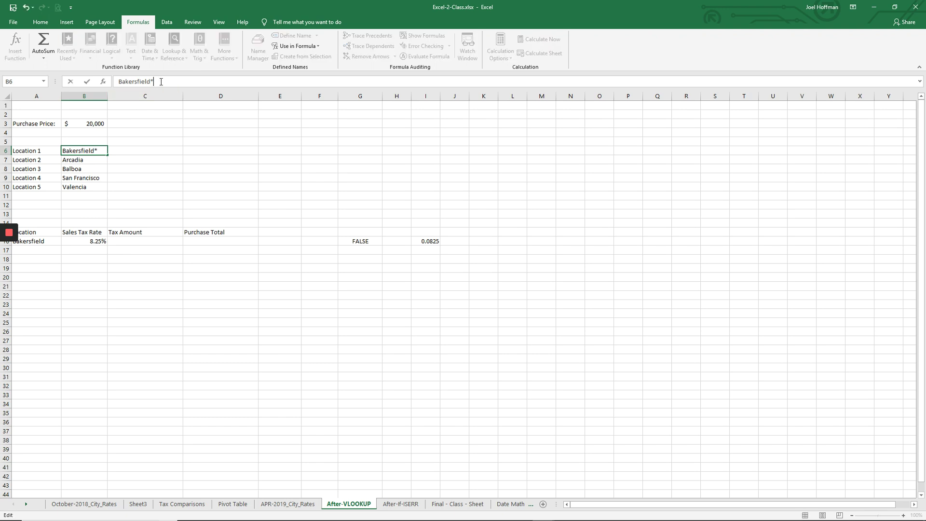
key(Return)
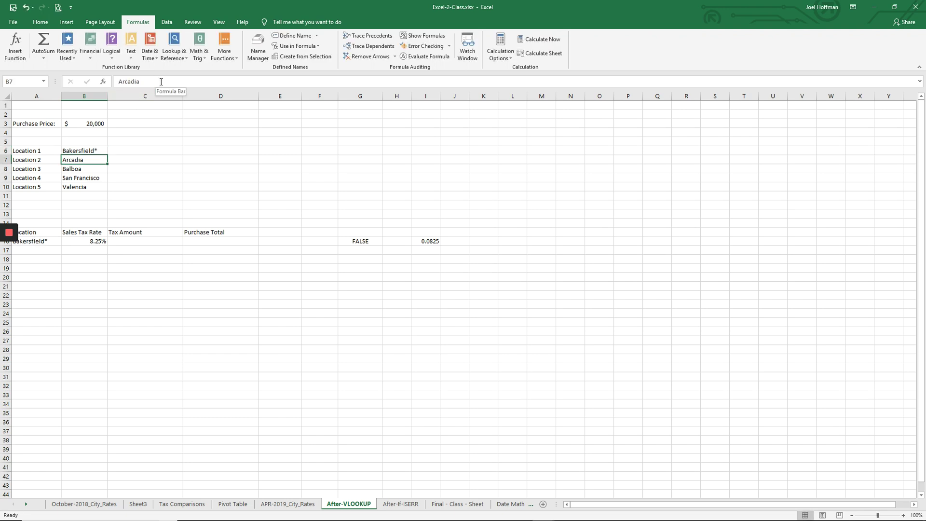
click(80, 242)
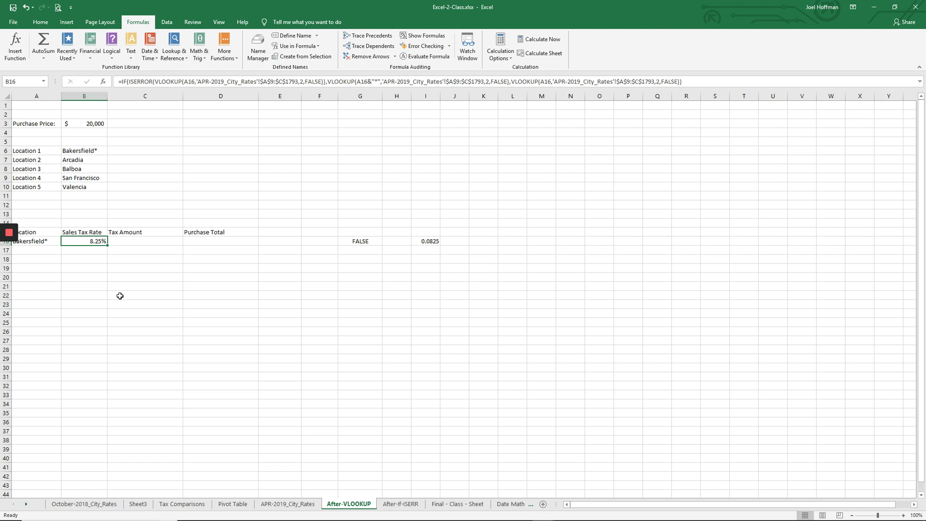
- Remove the asterisk from B6's Bakersfield* and verify B16 still reads 8.25%
click(99, 150)
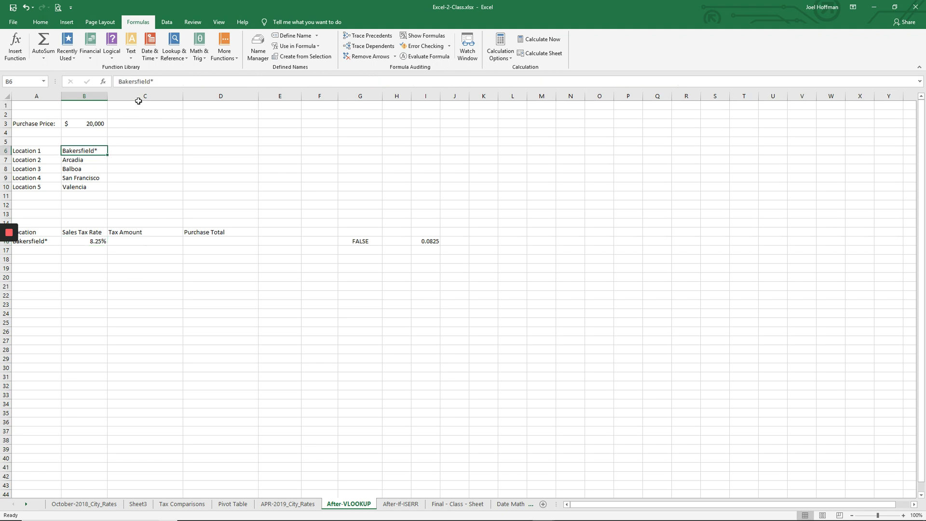
click(162, 81)
key(BackSpace)
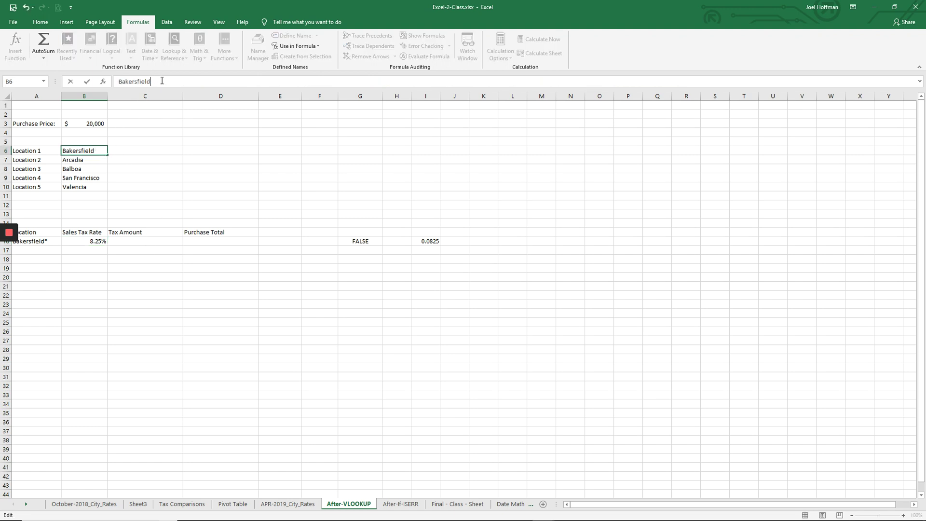
key(Return)
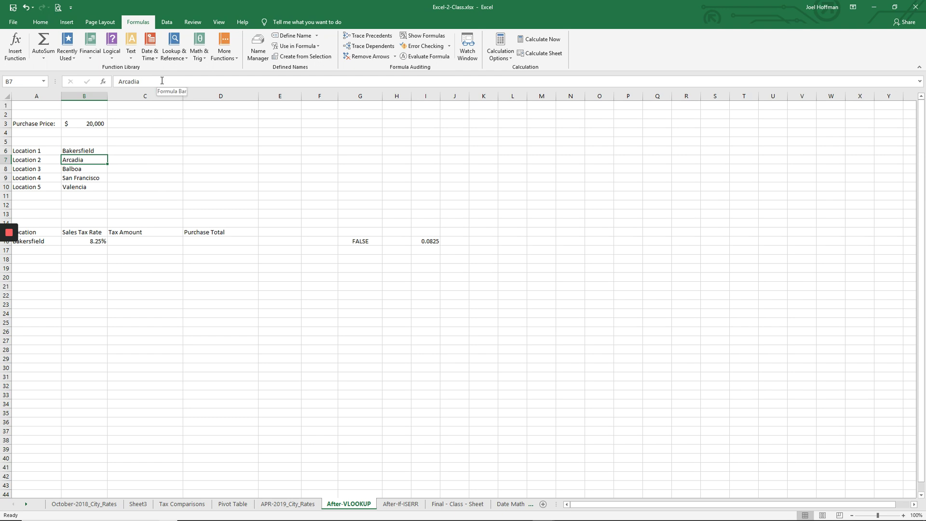
click(91, 244)
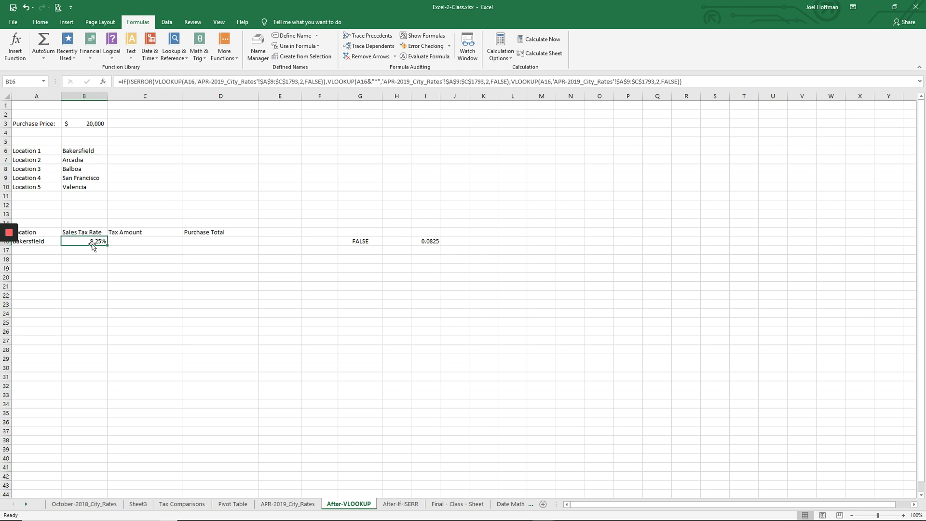